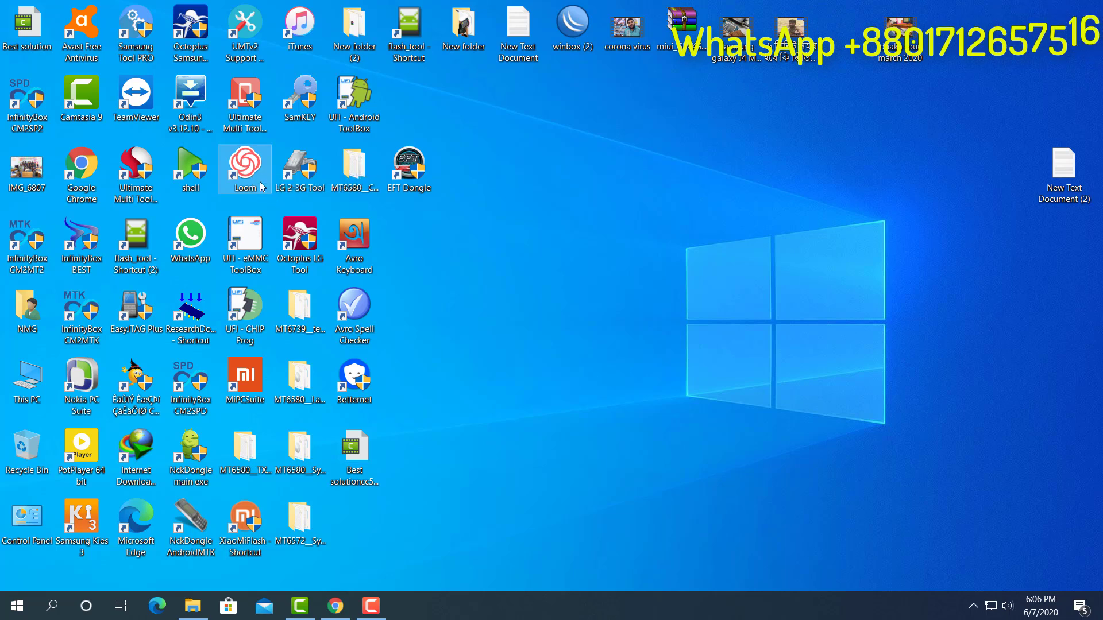
Launch the Loom desktop recorder from its desktop shortcut.
double_click(248, 168)
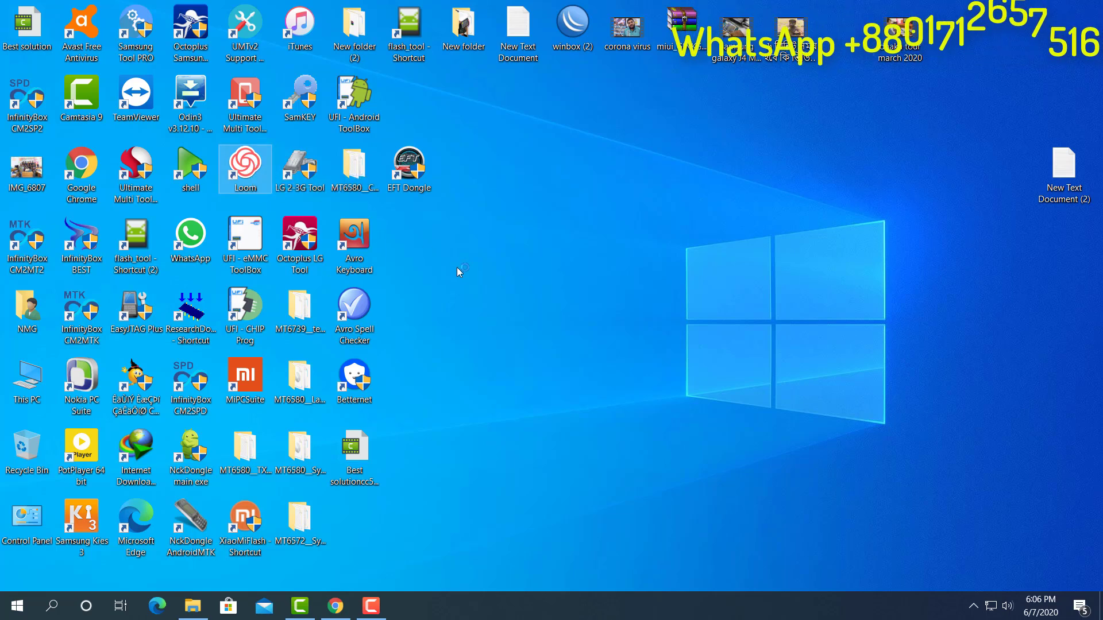
drag(568, 187, 578, 185)
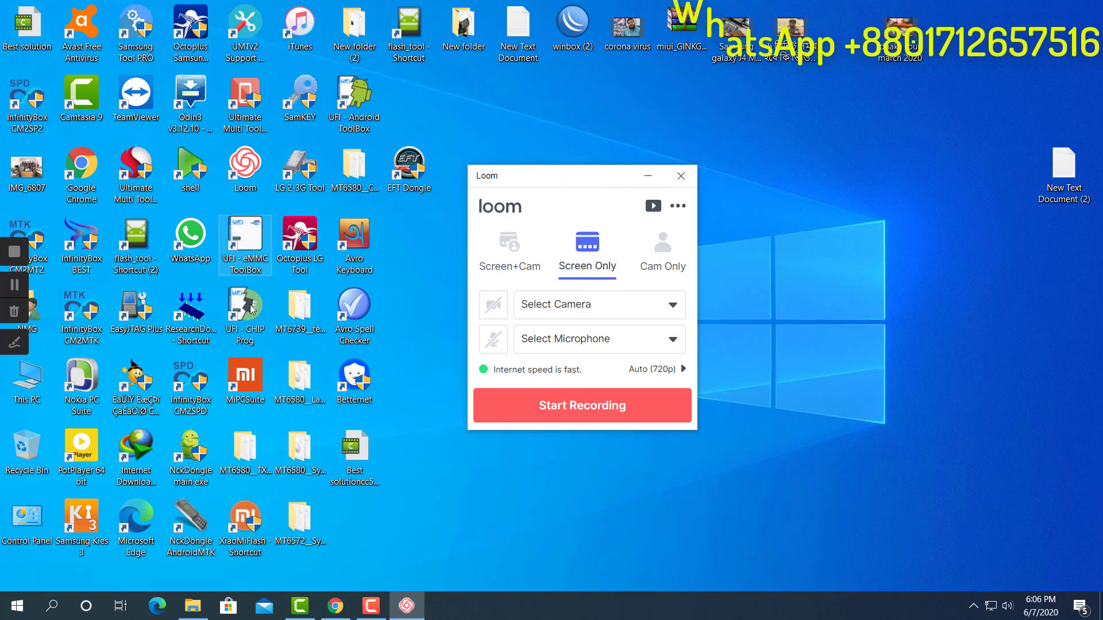
click(336, 605)
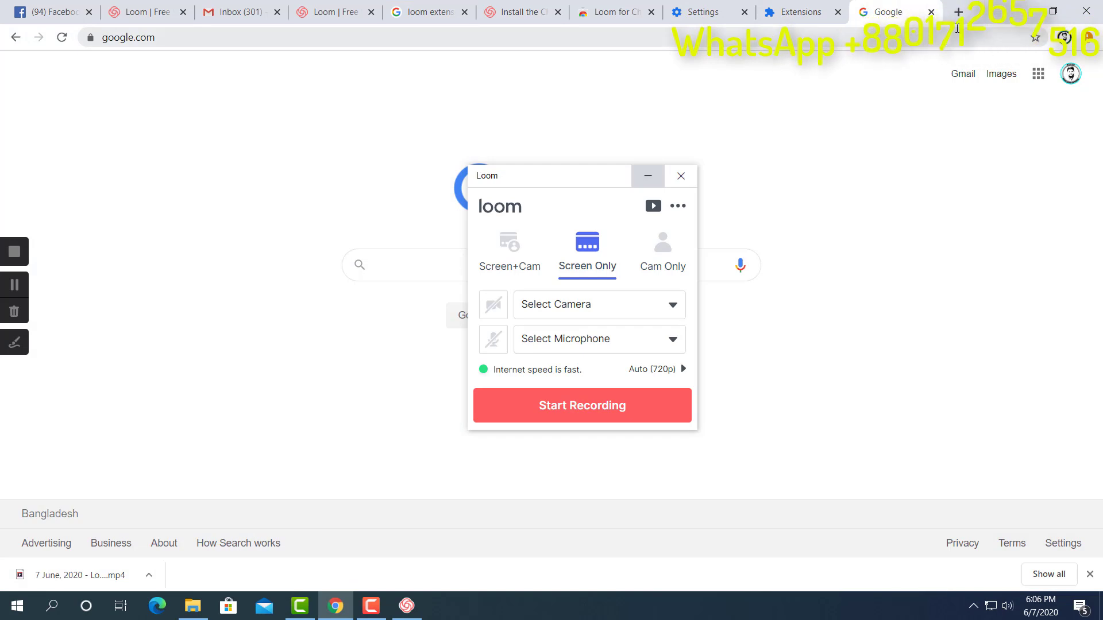
click(1022, 10)
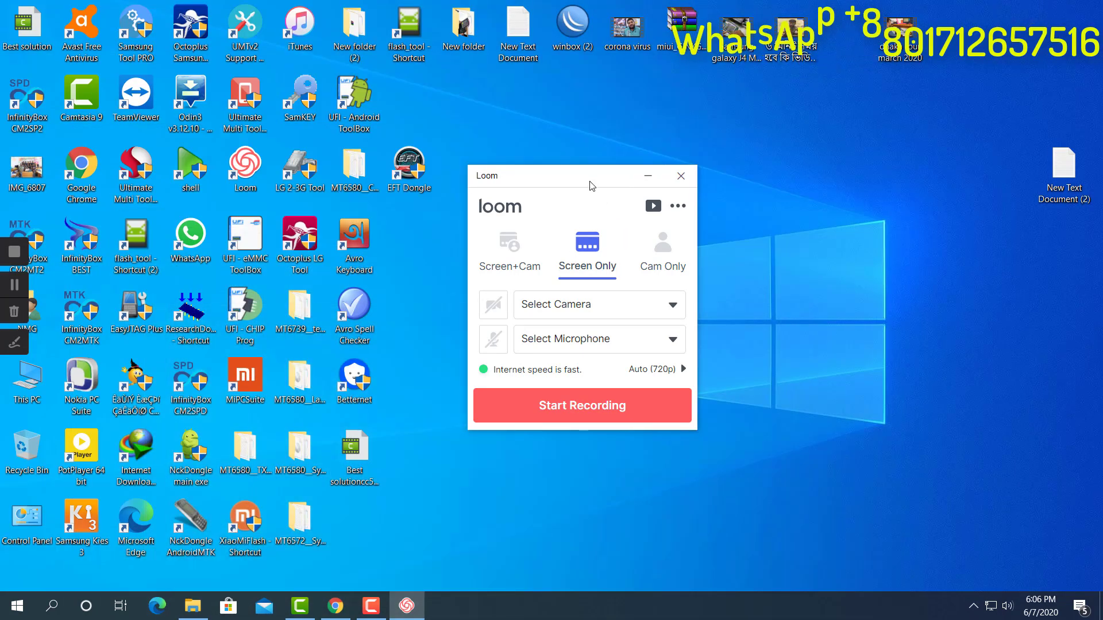
drag(592, 185, 602, 158)
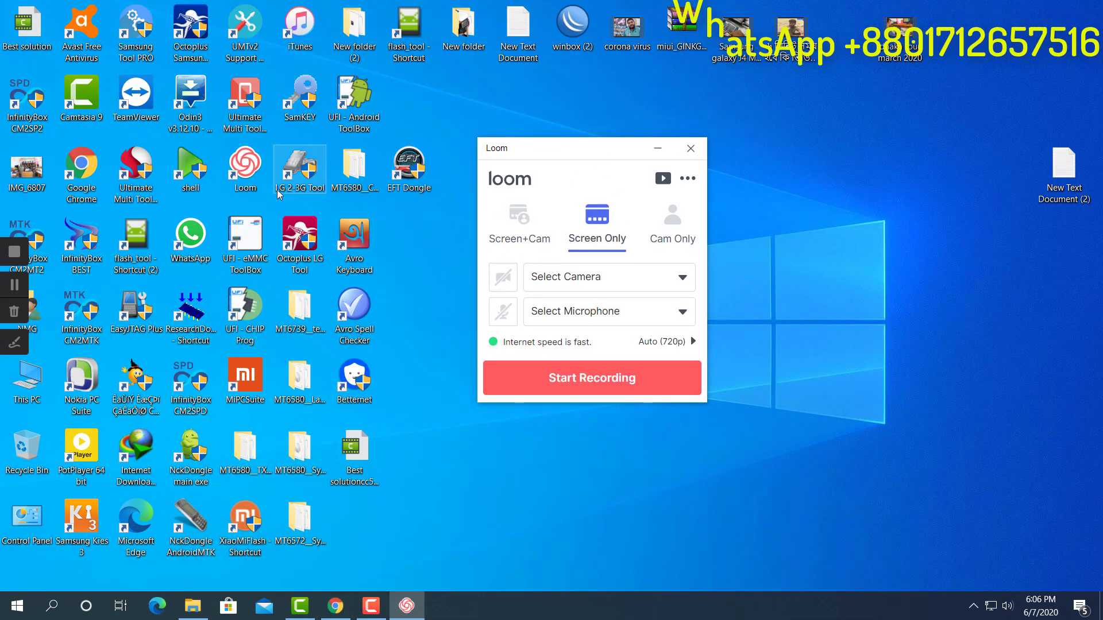
drag(596, 150, 578, 156)
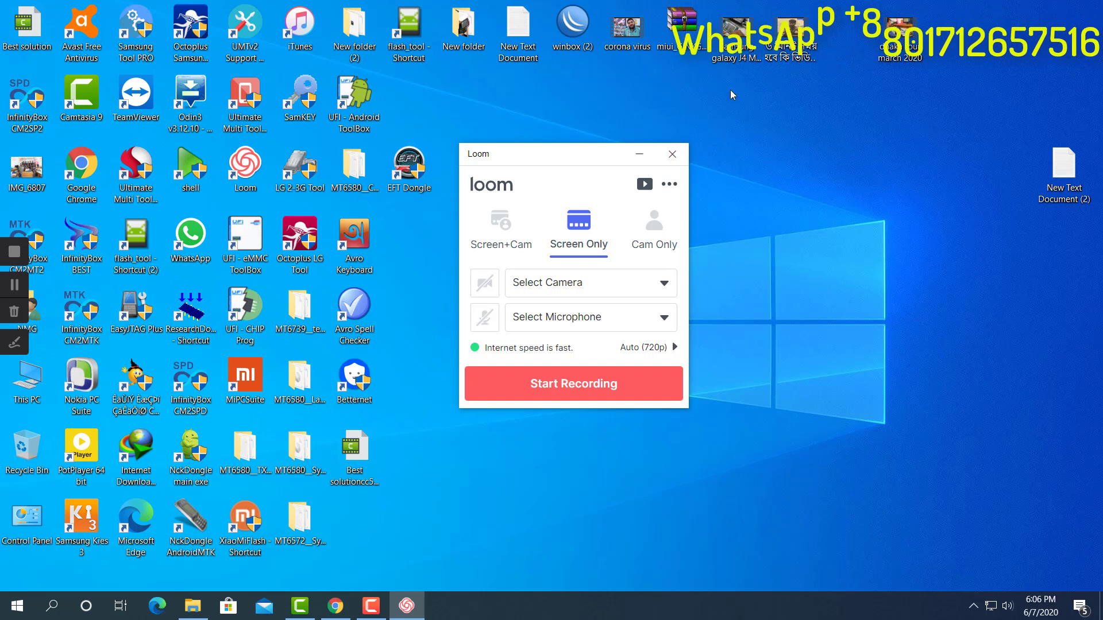
click(601, 389)
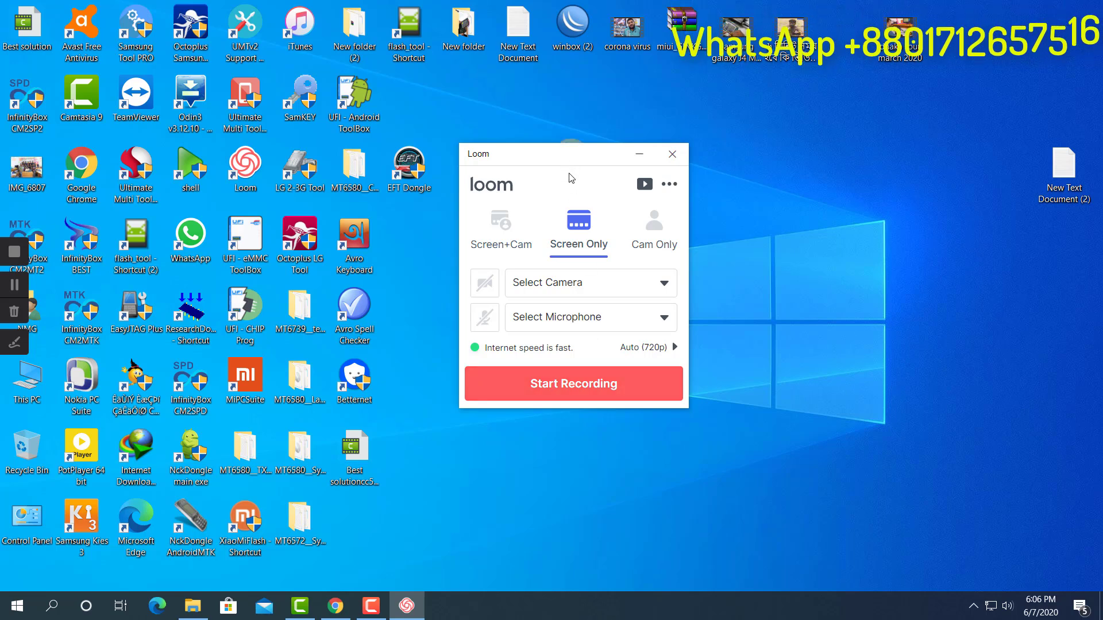
drag(572, 174, 560, 178)
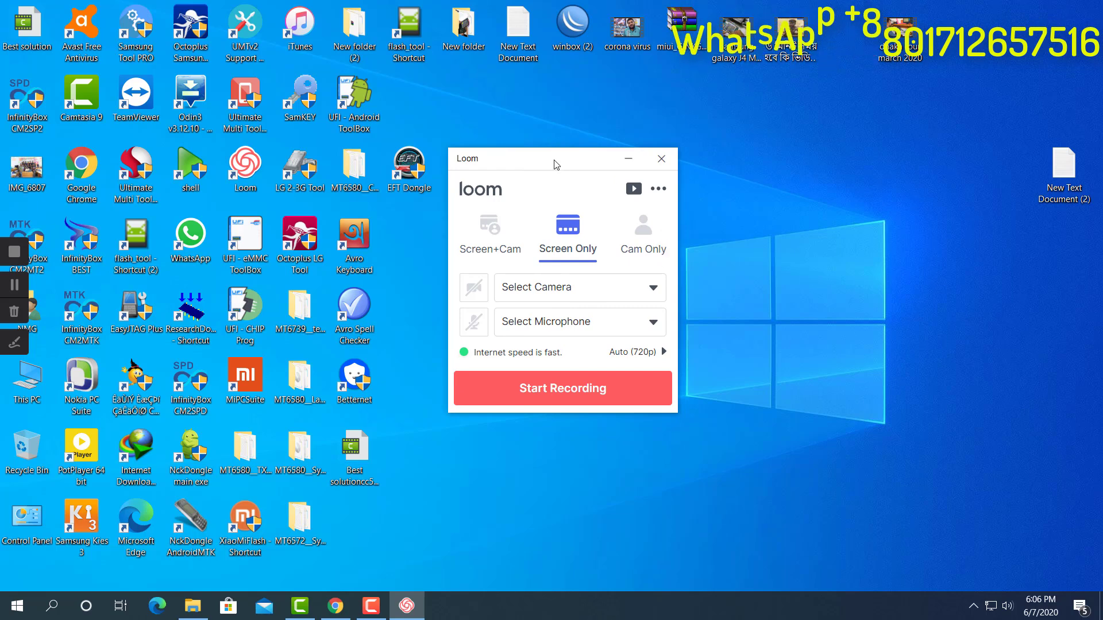
drag(557, 165, 550, 166)
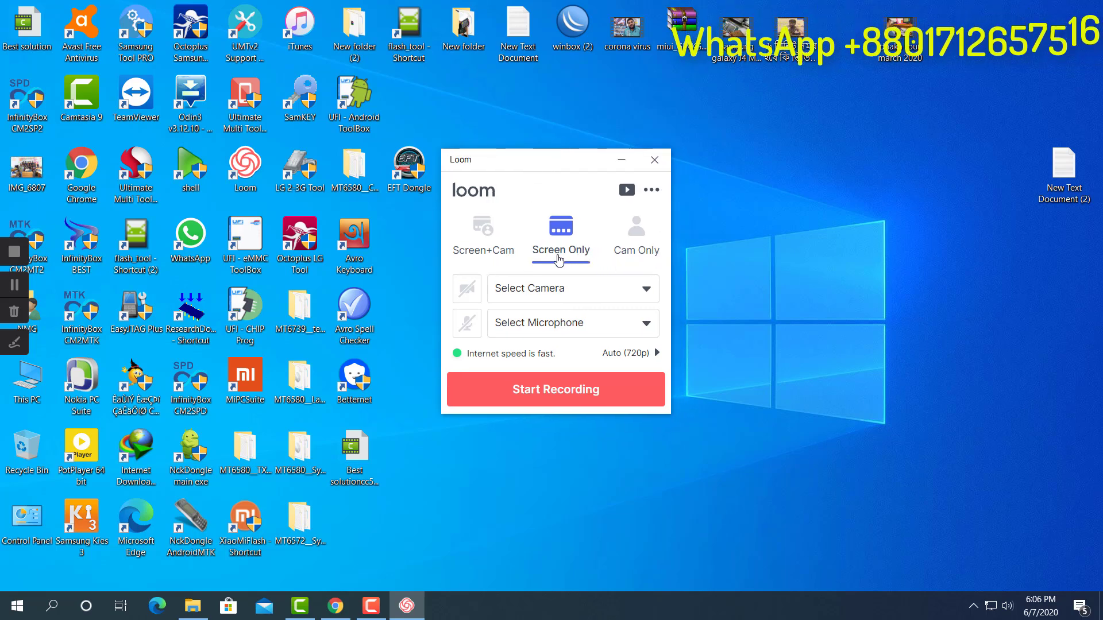
Start a screen-only Loom recording with the microphone muted and dismiss the tip about stopping the recording.
click(643, 291)
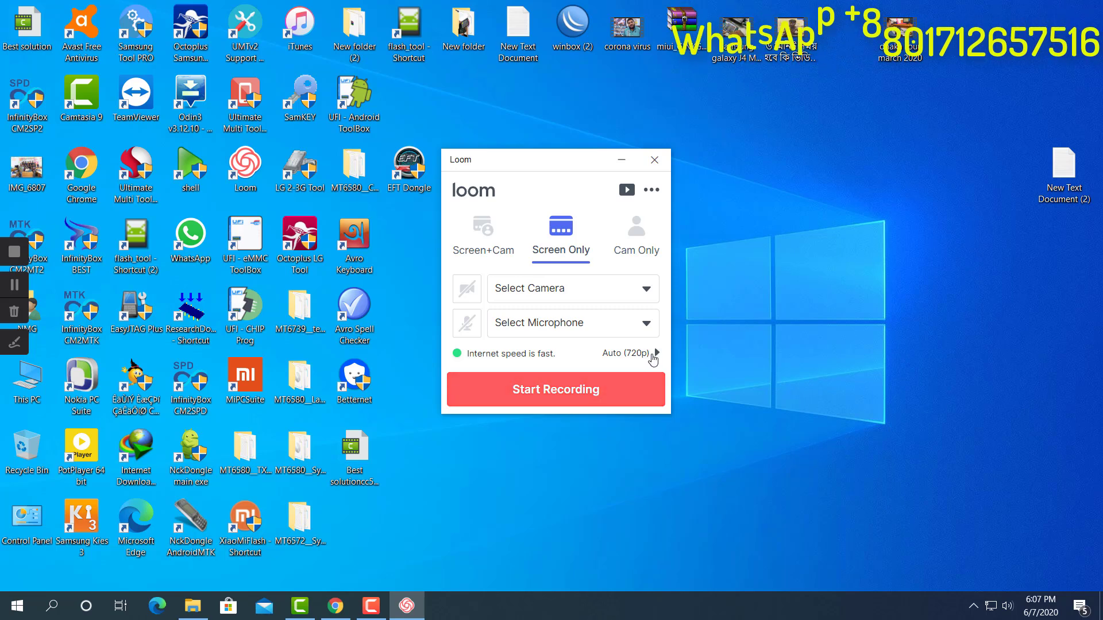
click(540, 390)
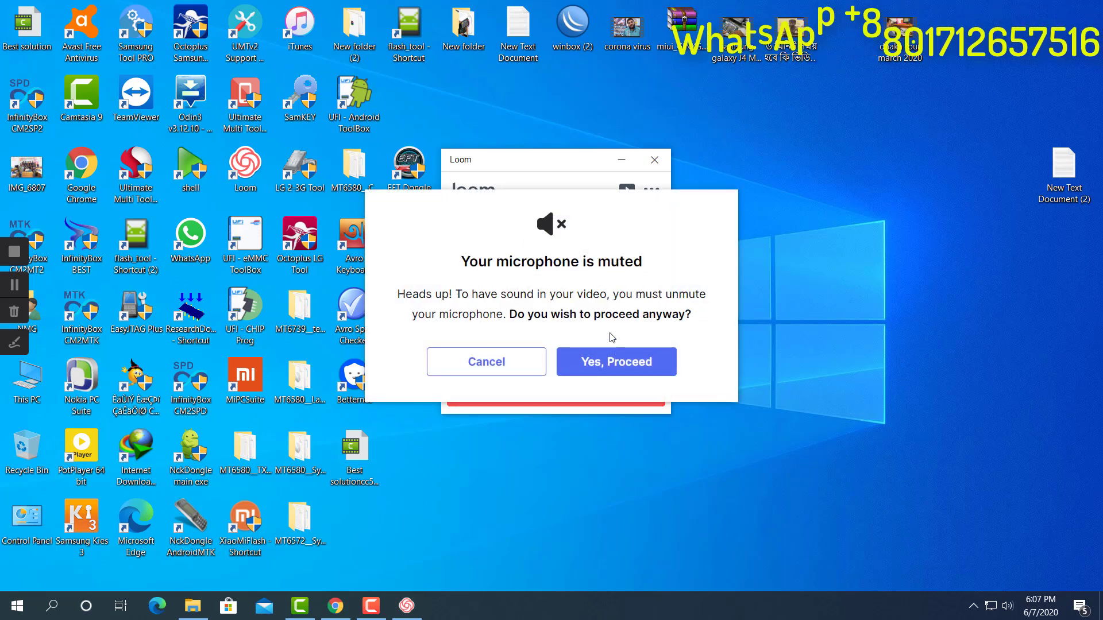
click(617, 367)
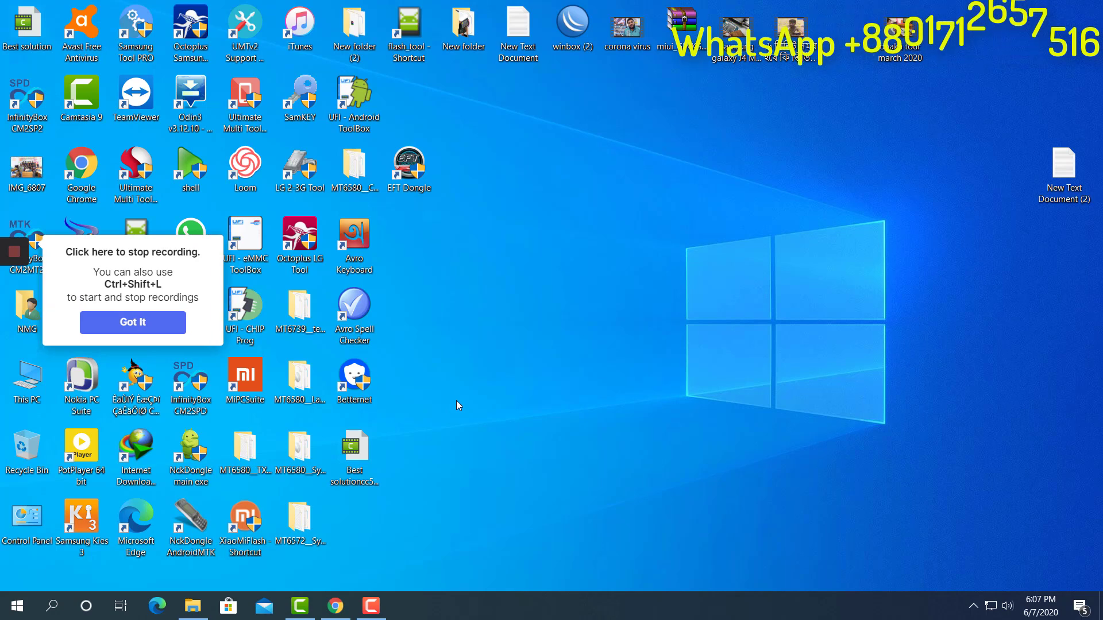
click(157, 322)
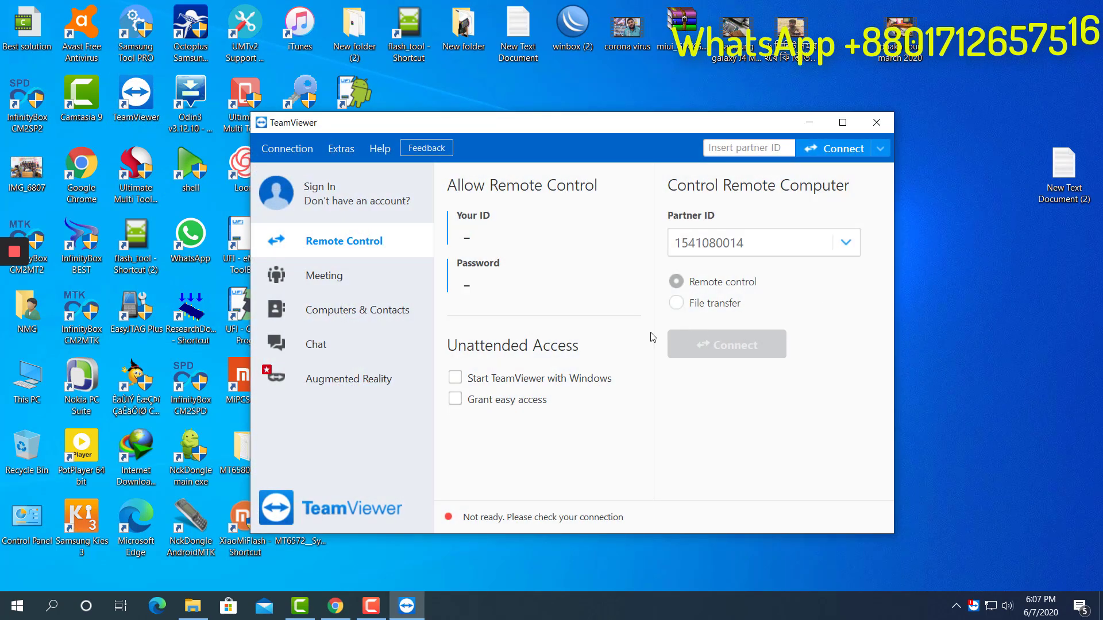
Move the TeamViewer window around the desktop as sample activity and stop the Loom recording.
drag(538, 131, 662, 110)
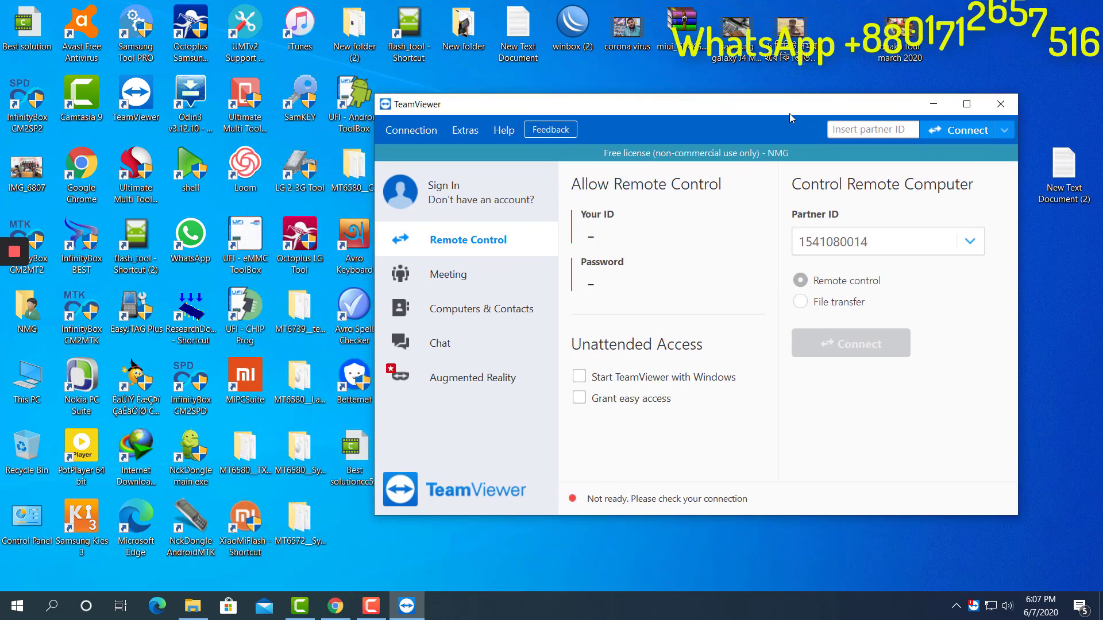
drag(789, 112, 694, 109)
drag(790, 101, 735, 115)
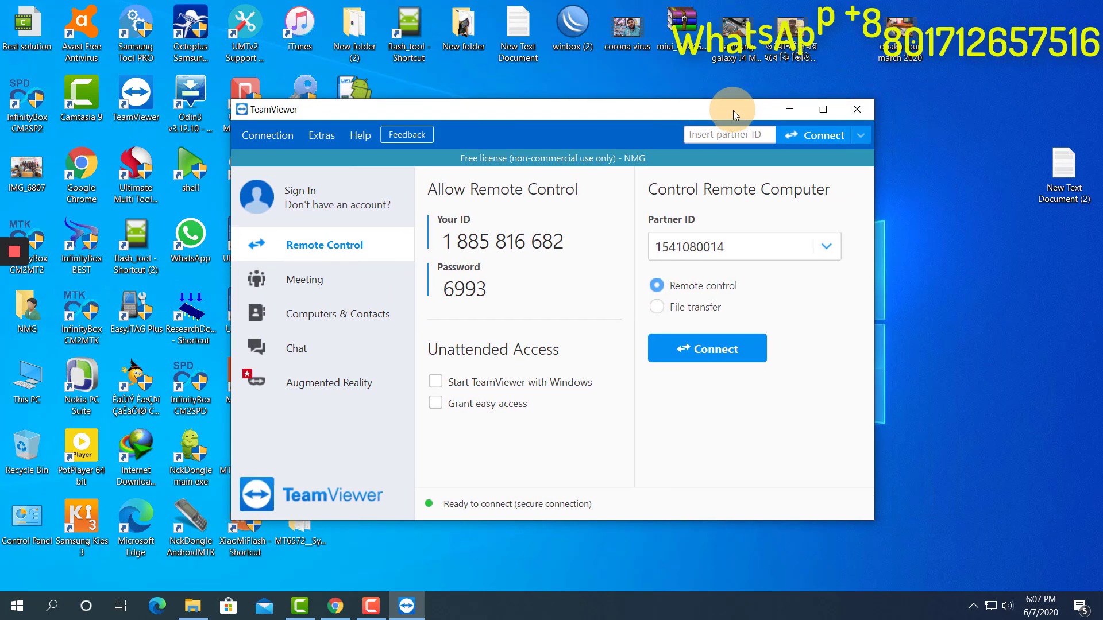
drag(524, 108, 600, 106)
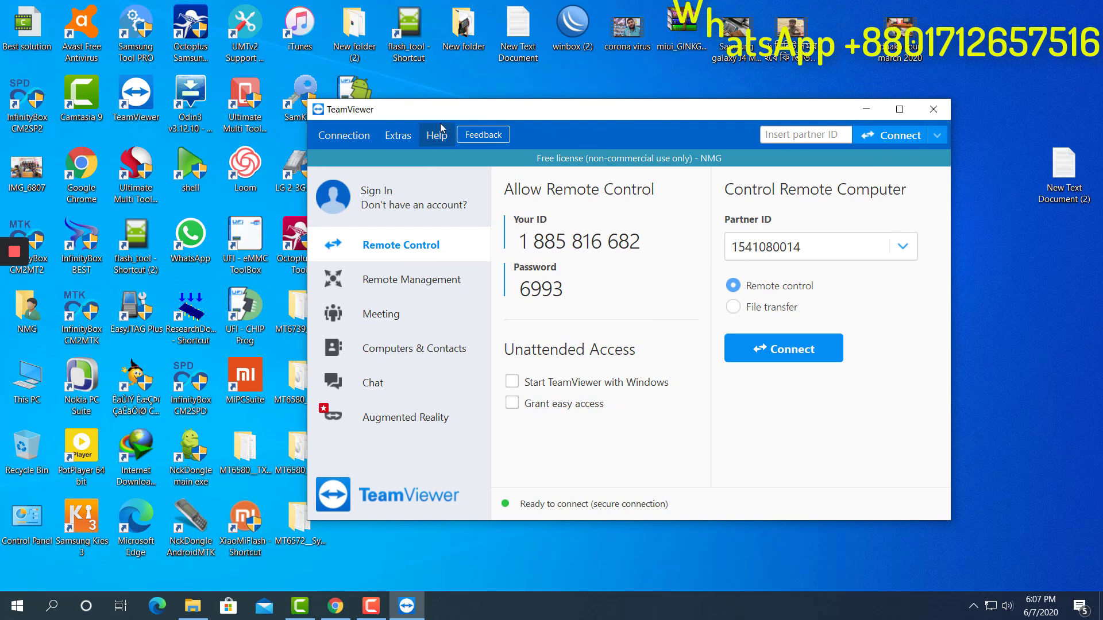
drag(422, 111, 488, 109)
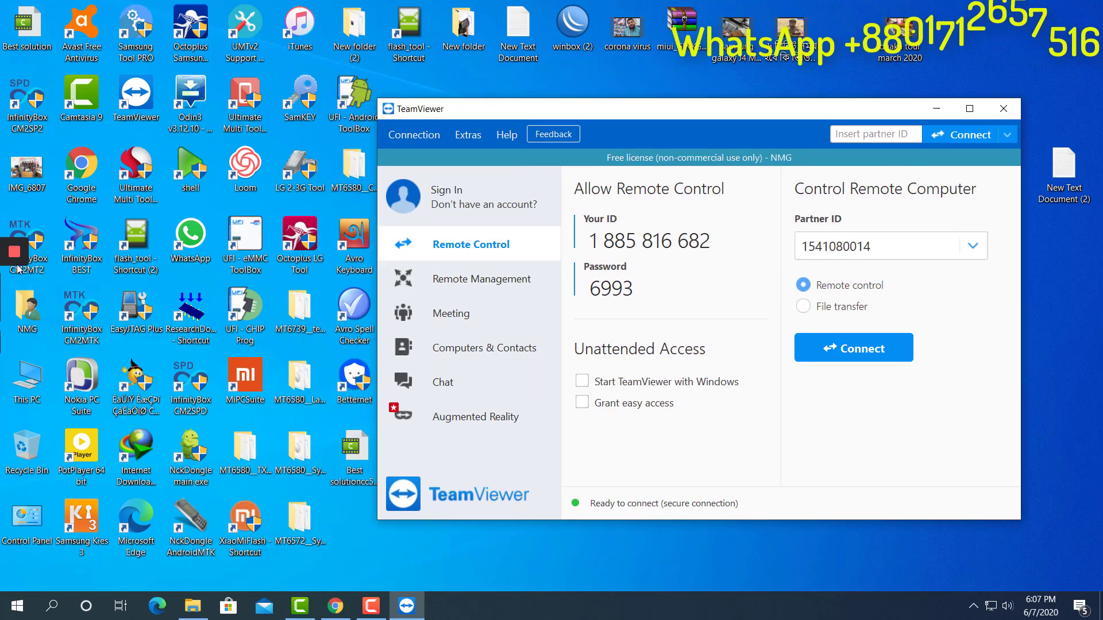
mouse_move(13, 257)
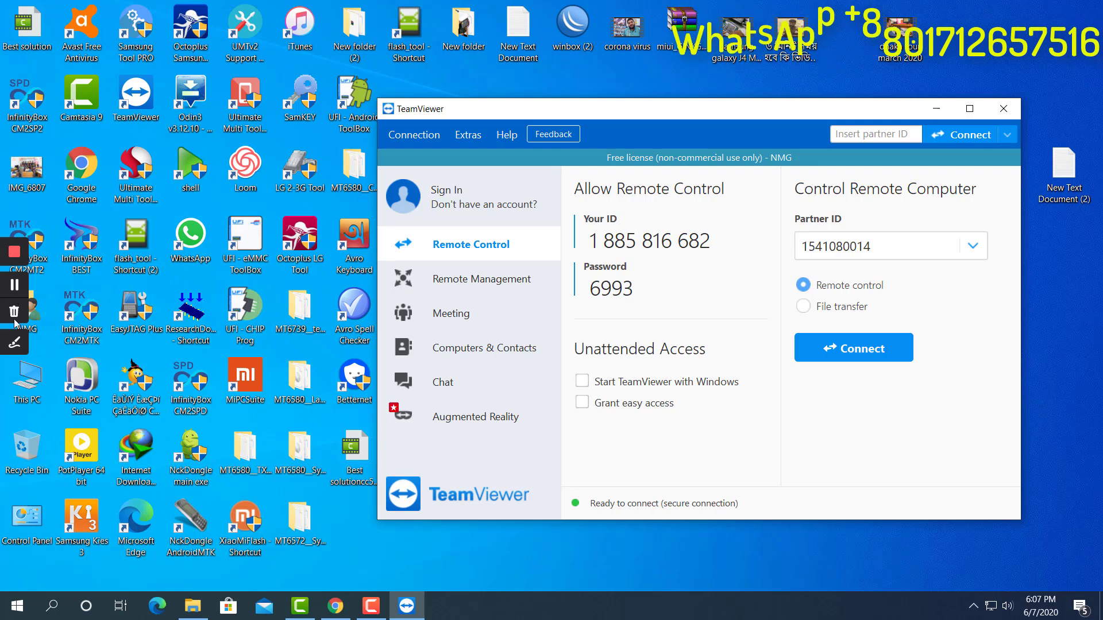
click(12, 251)
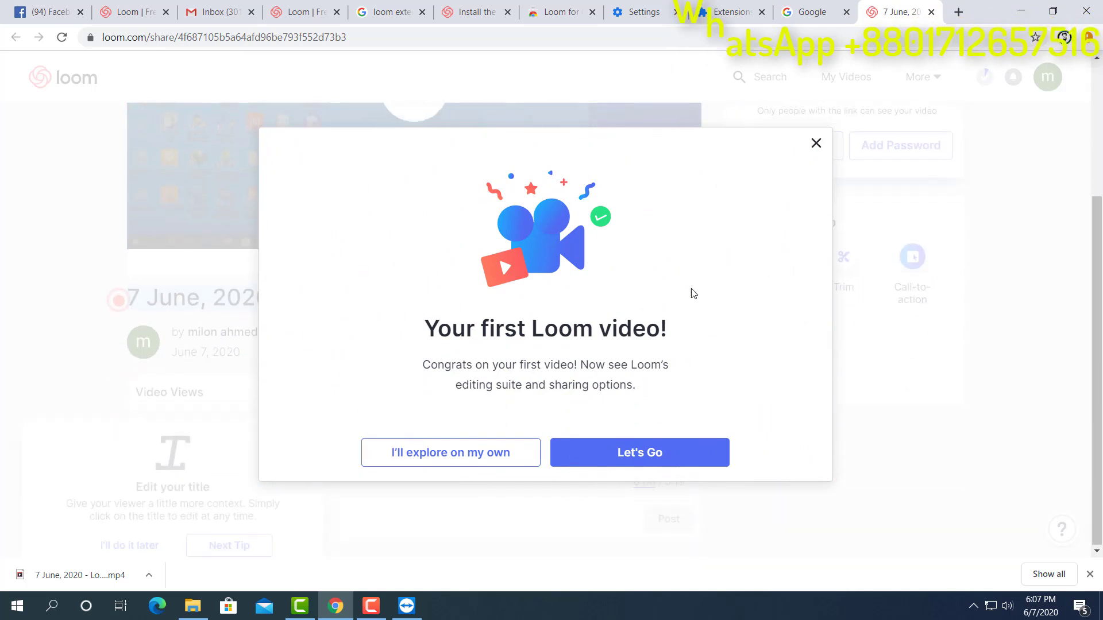
Go through Loom's first-video tips up to Settings, Trim and more, and postpone the remaining ones.
click(625, 457)
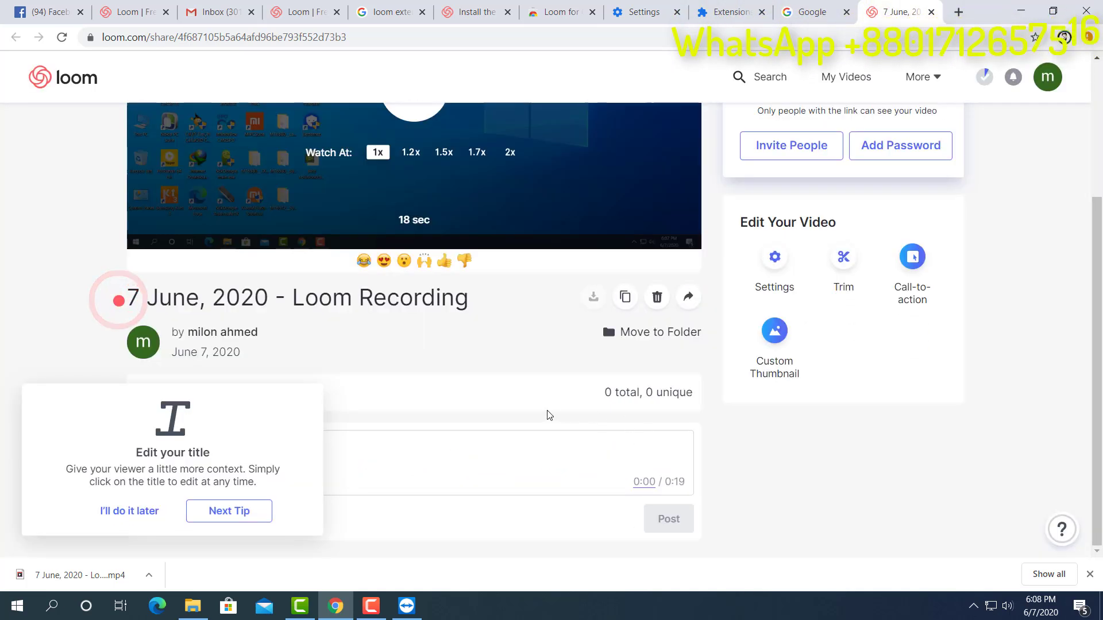
click(214, 517)
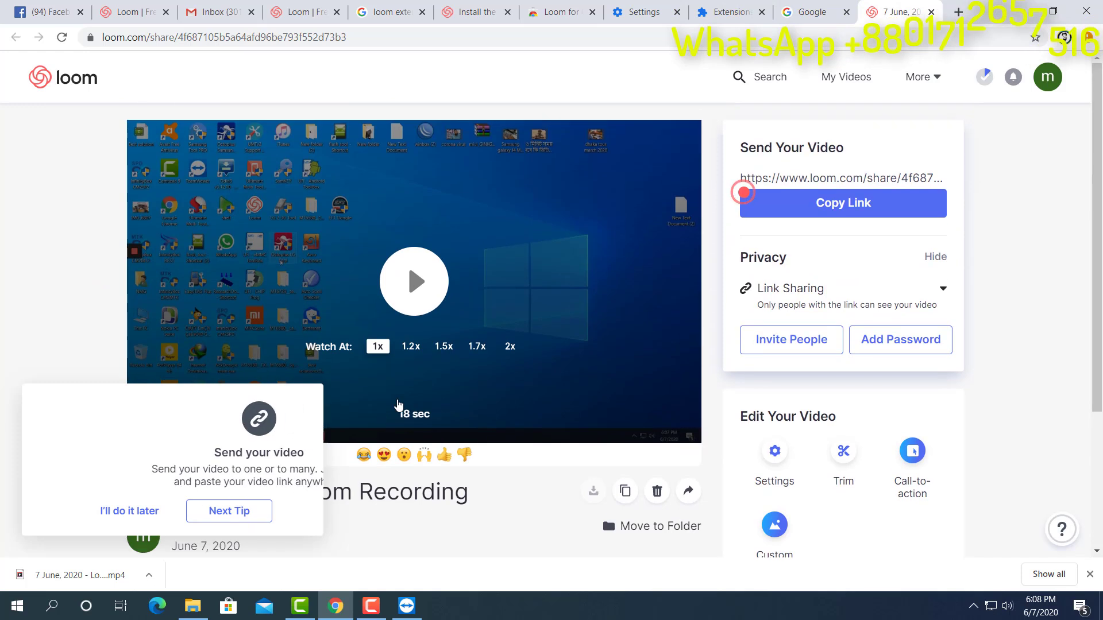
click(208, 512)
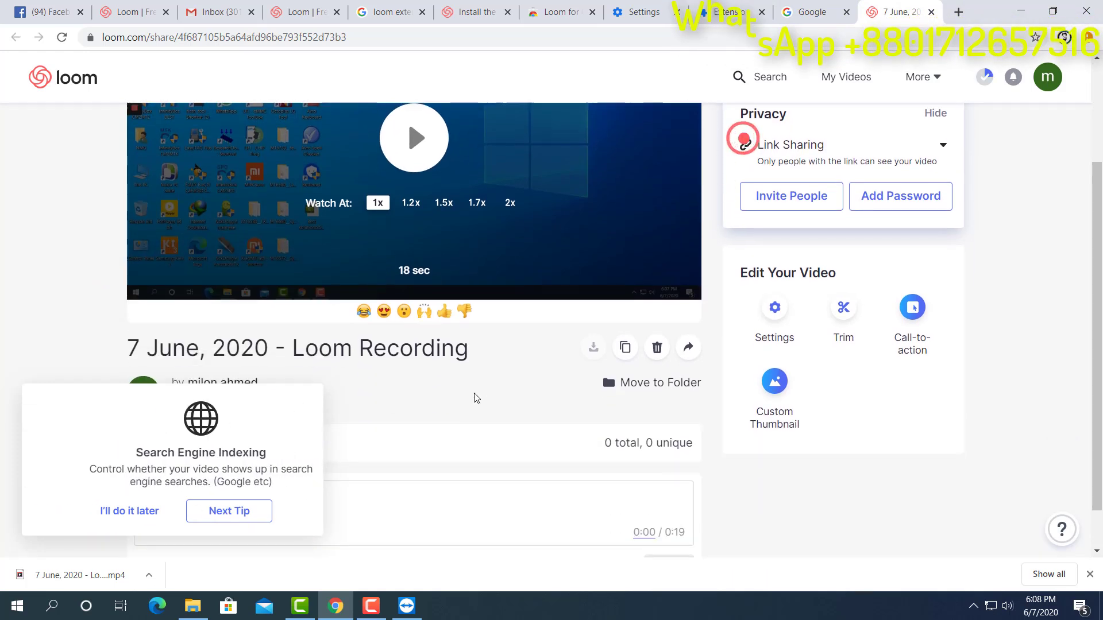
click(227, 519)
click(229, 517)
click(209, 517)
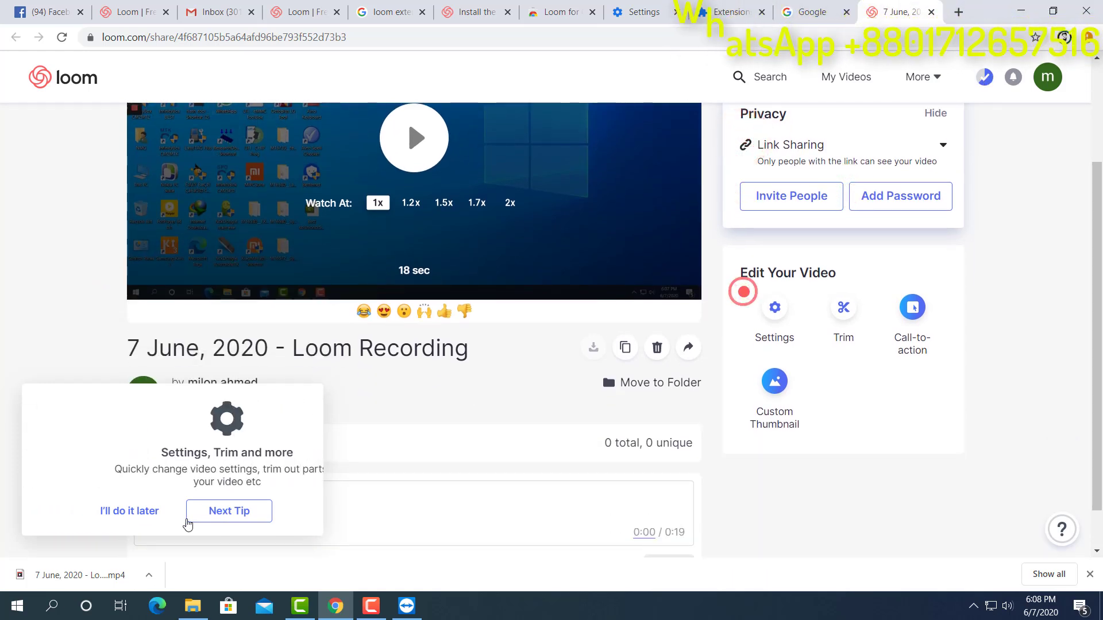
click(118, 513)
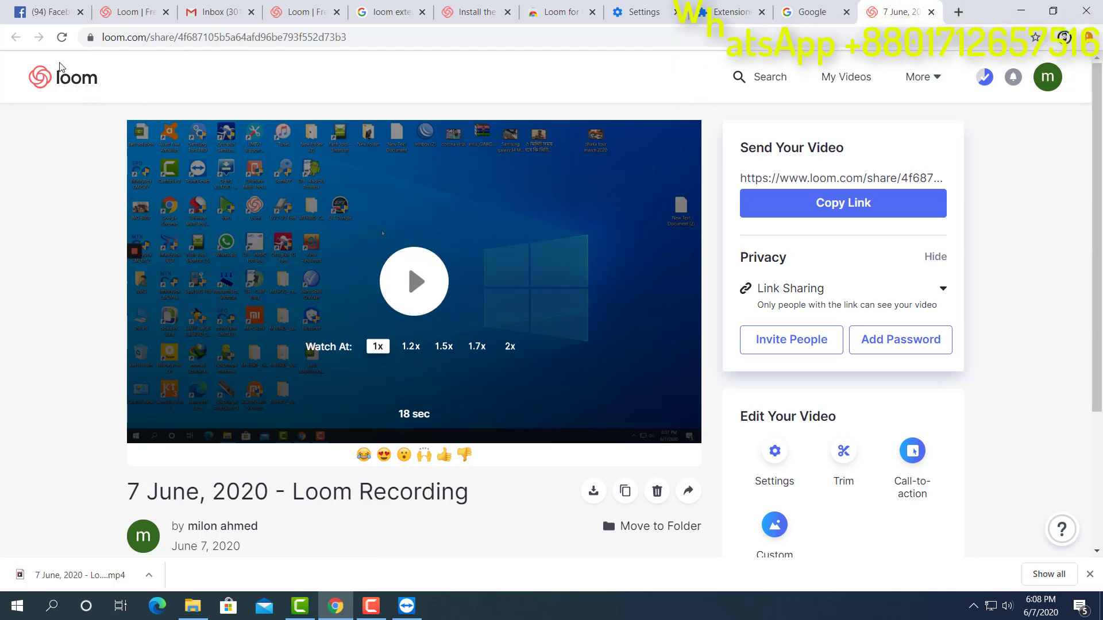
Play back the recorded video and look through its sharing options.
click(418, 290)
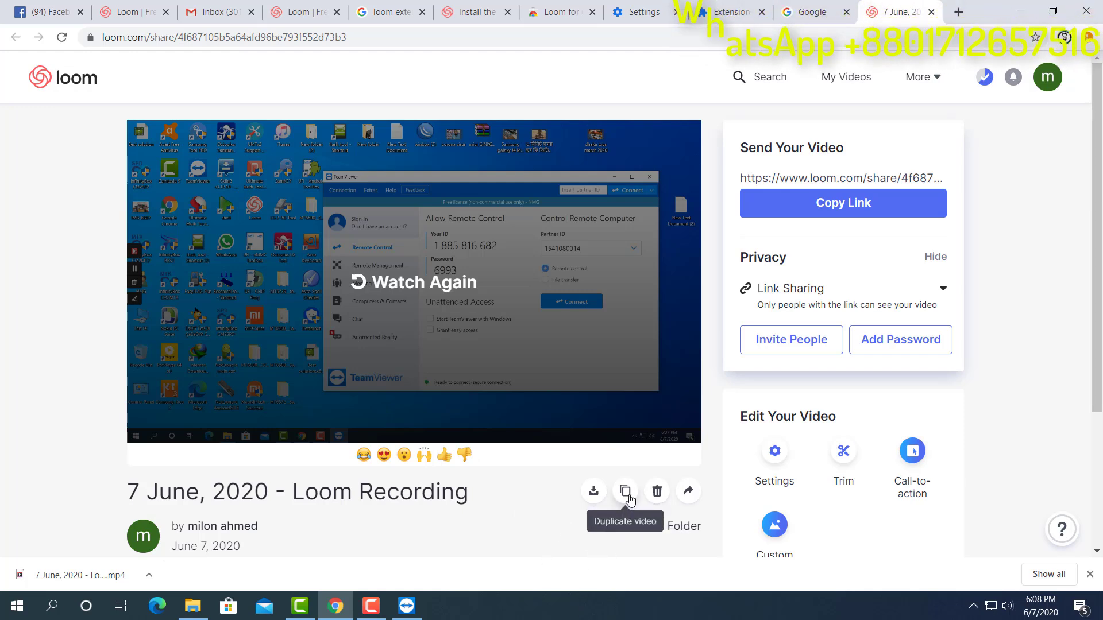
click(688, 492)
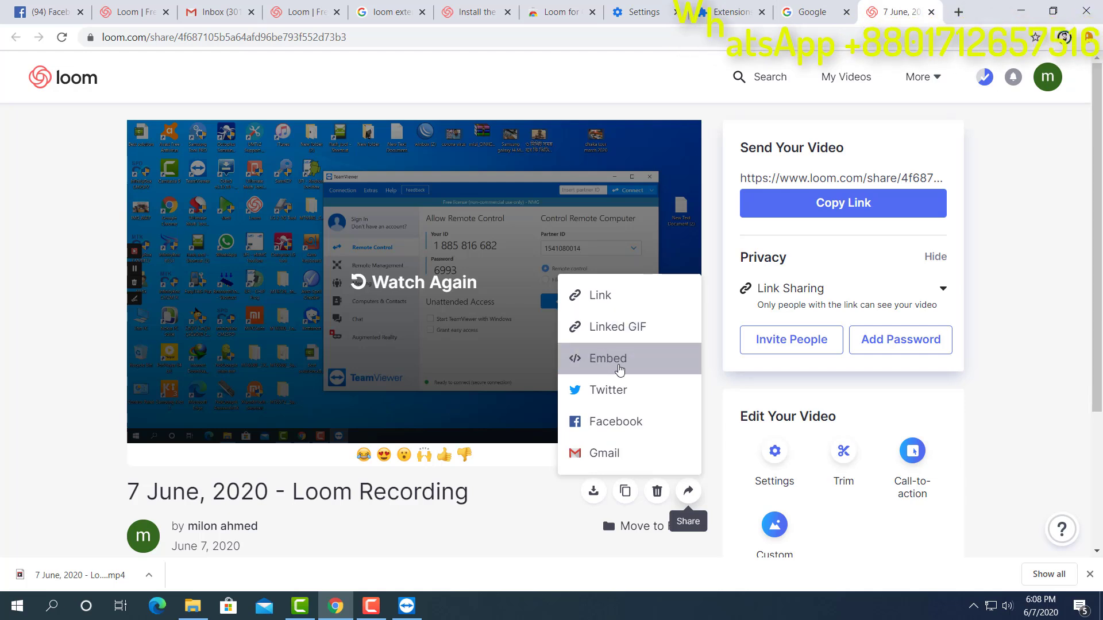
click(531, 528)
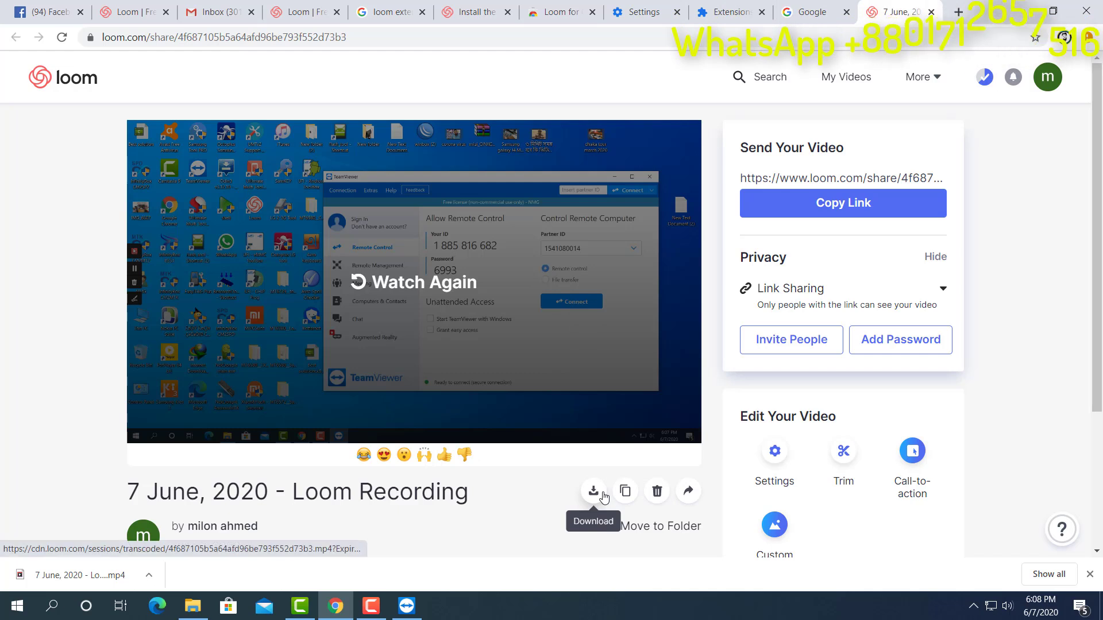
Download the recorded video as a file and copy its share link.
click(601, 500)
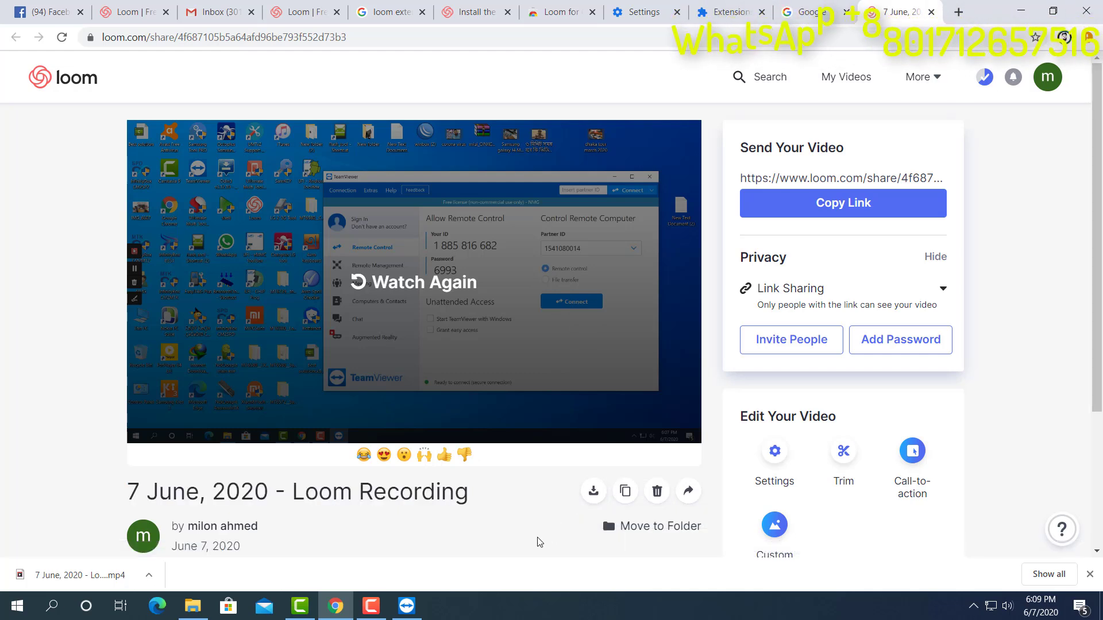
click(598, 490)
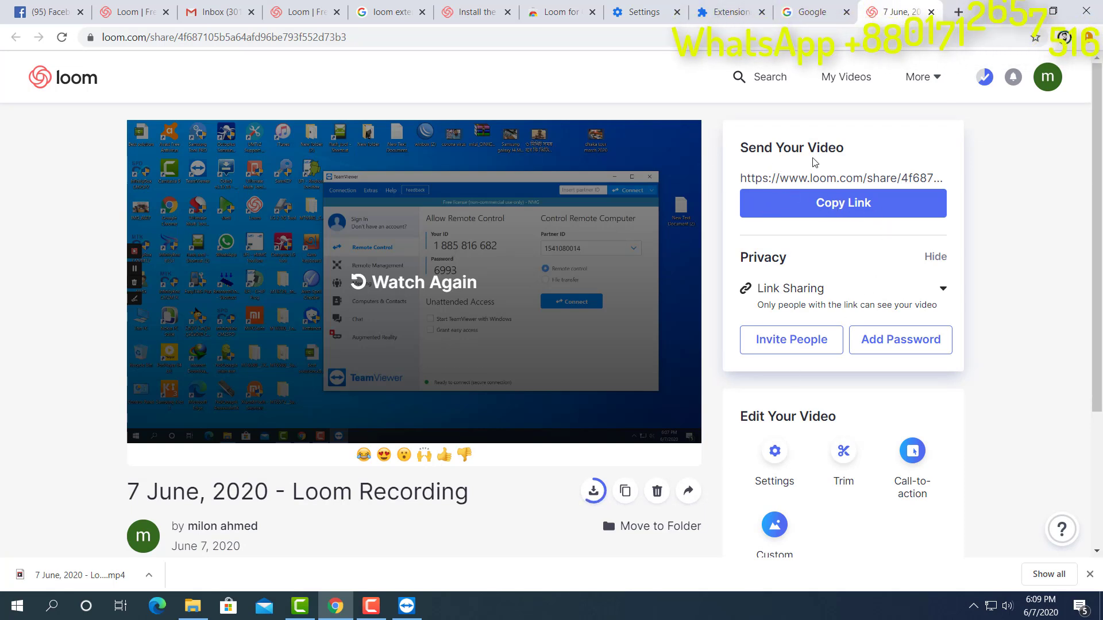
click(843, 204)
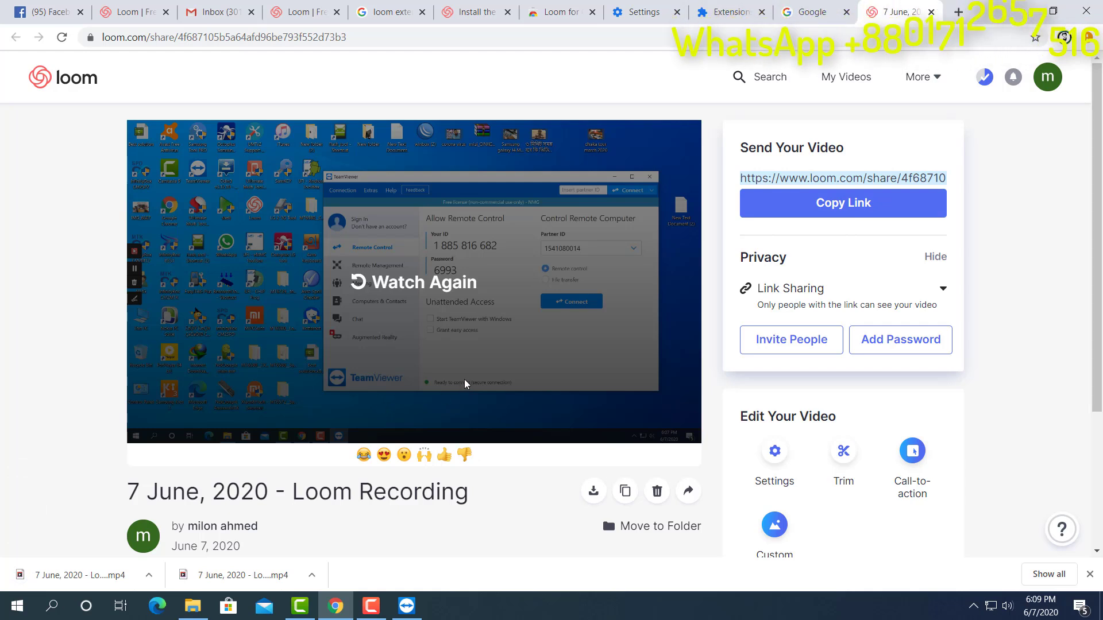
click(525, 518)
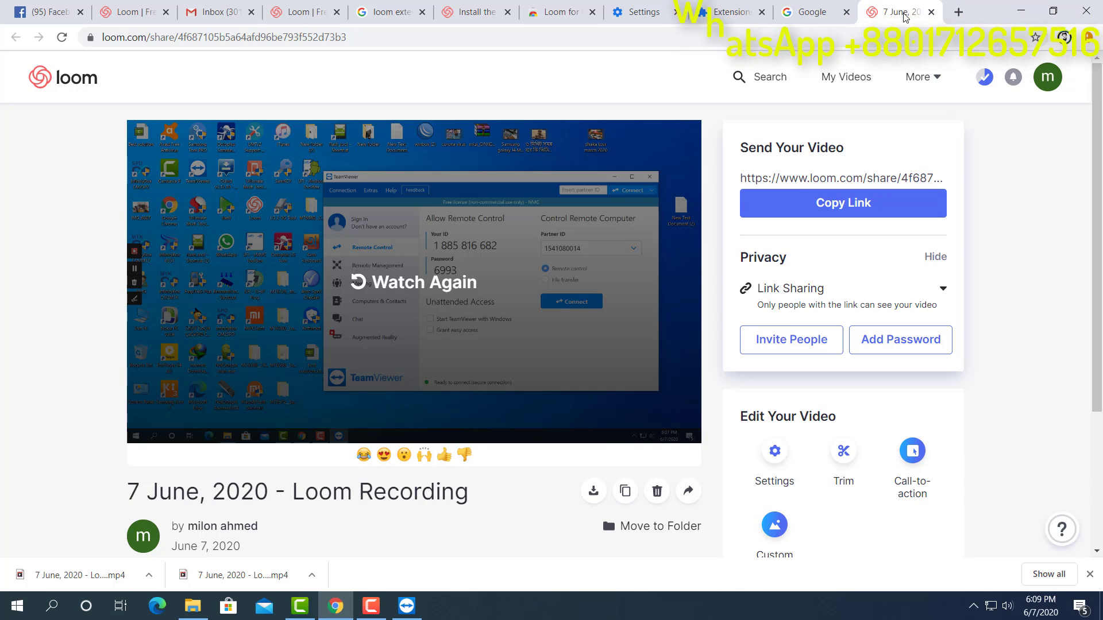
Open loom.com in a new browser tab to view the account's video library.
click(958, 11)
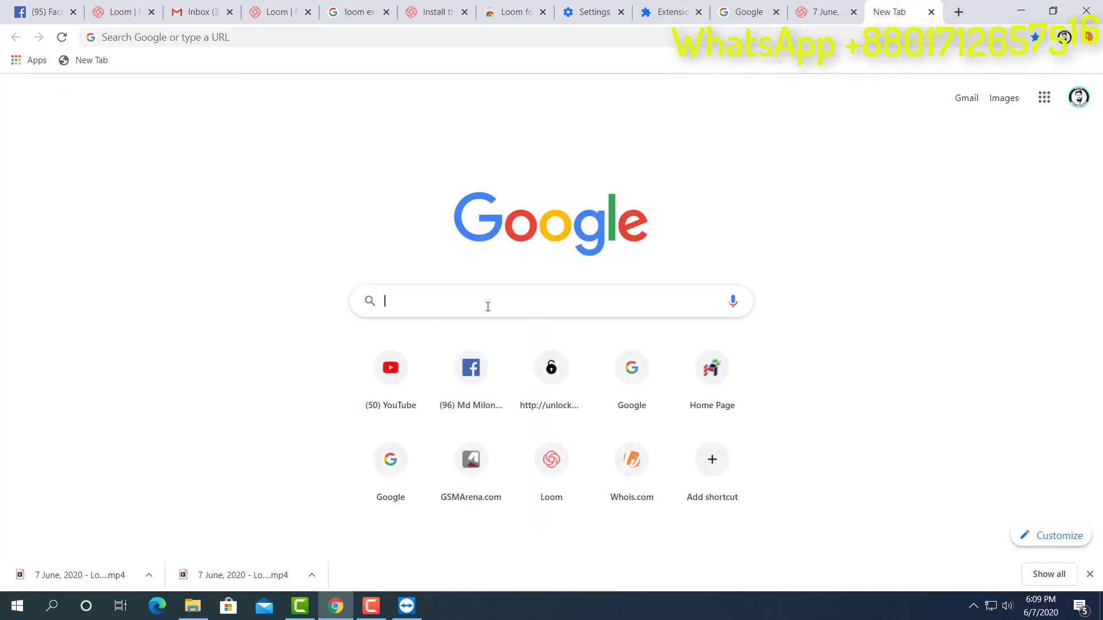
text(loom)
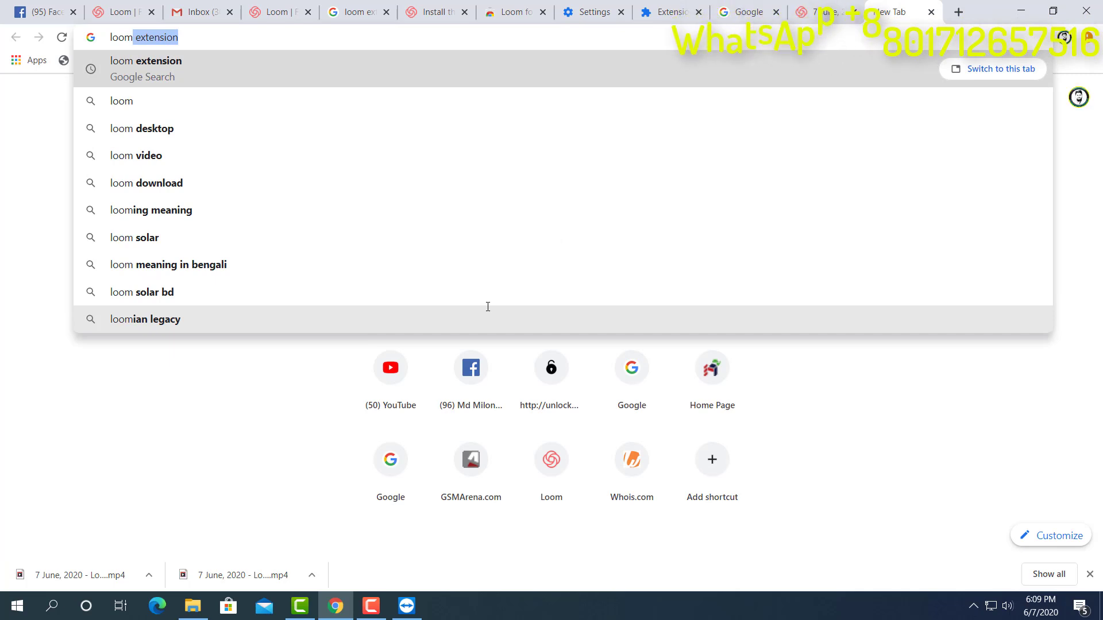
text(.)
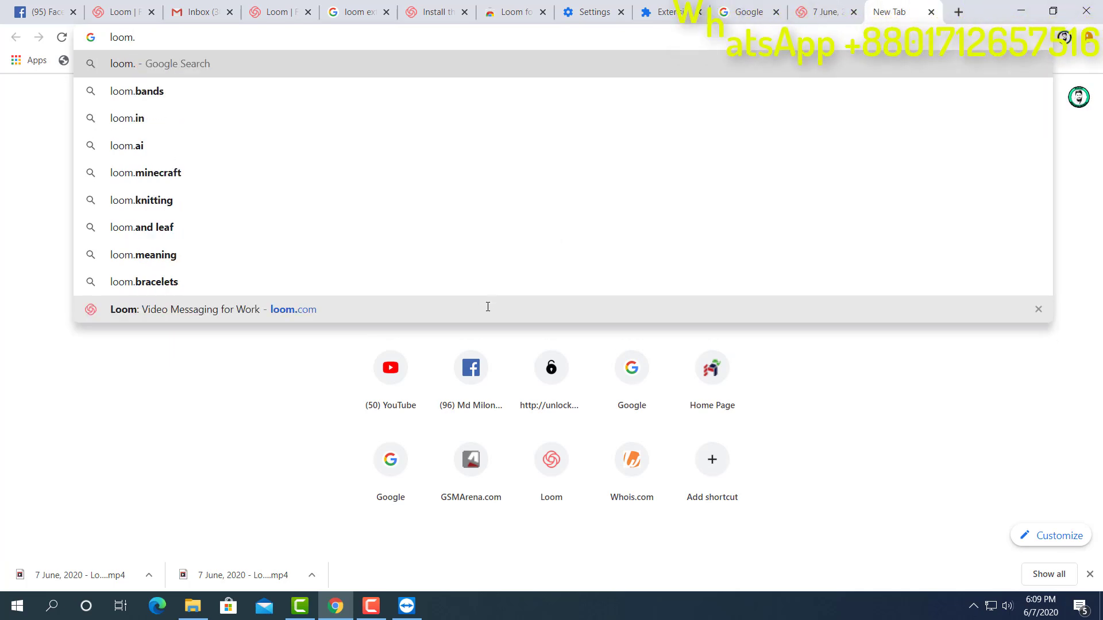
text(com)
key(Return)
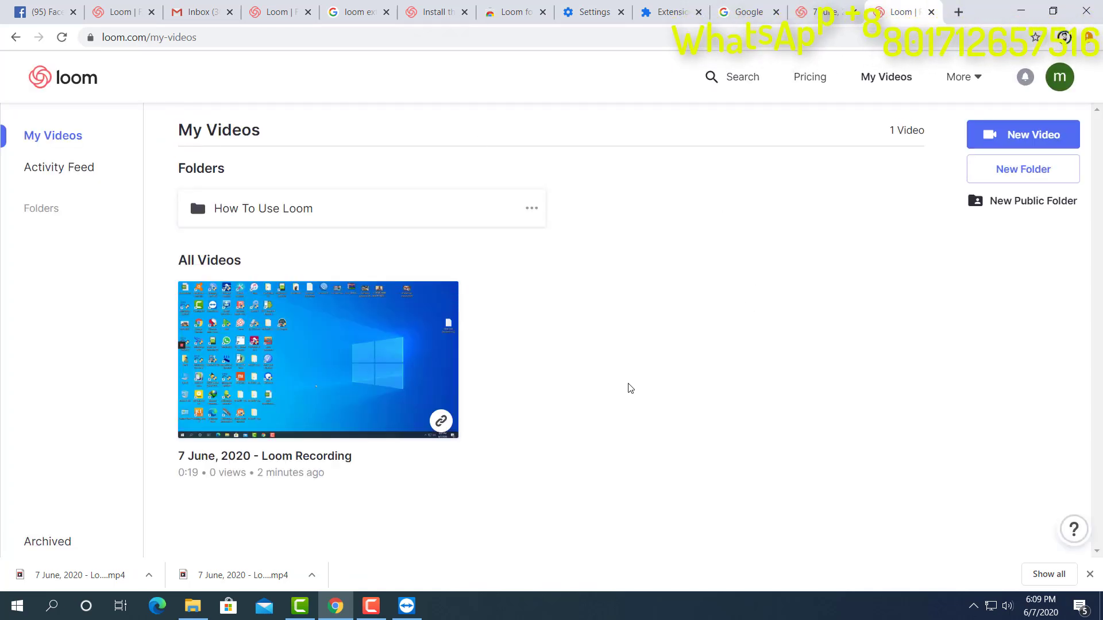
Sign out of the Loom account from the video library page.
click(1065, 79)
click(1004, 234)
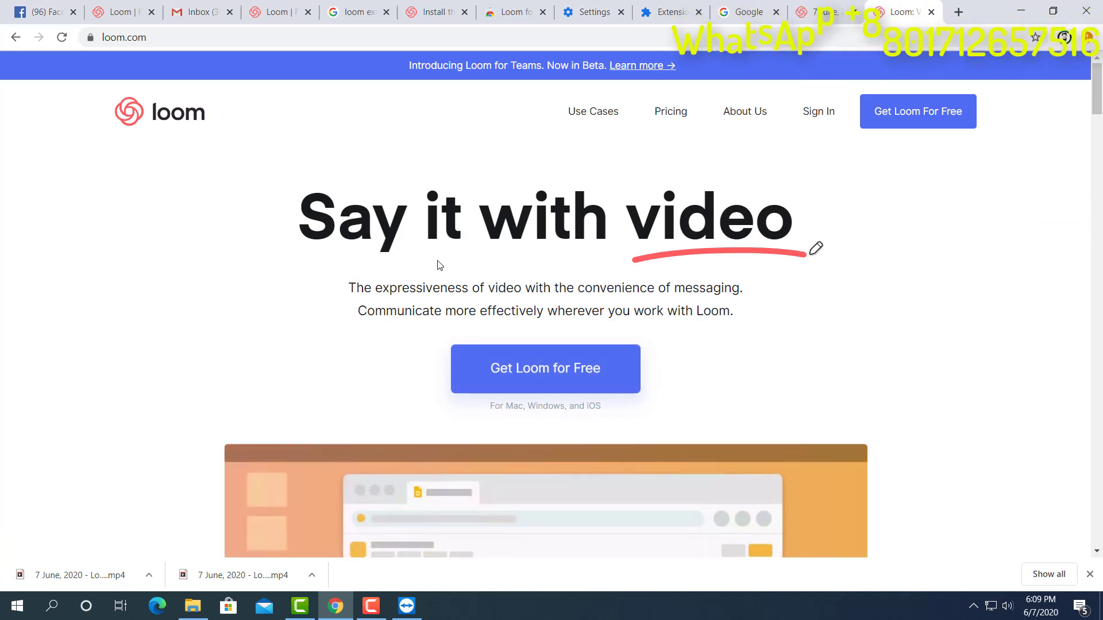
View Loom's free account sign-up page and its email registration form, and return from the form without filling it in.
scroll(689, 247, down, 2)
scroll(771, 221, up, 2)
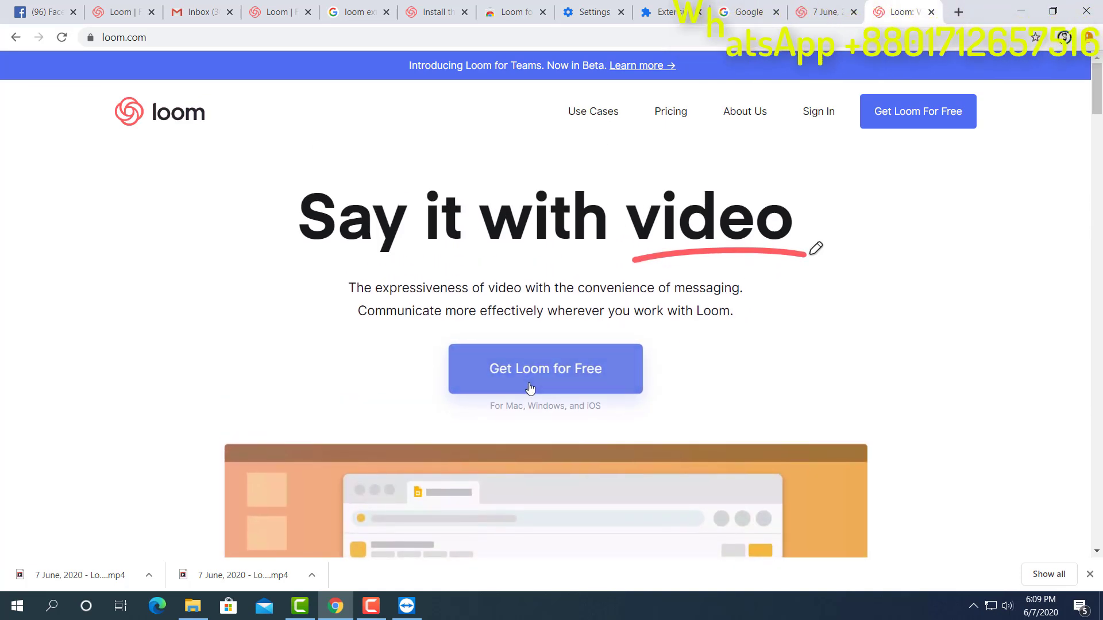
scroll(597, 360, down, 1)
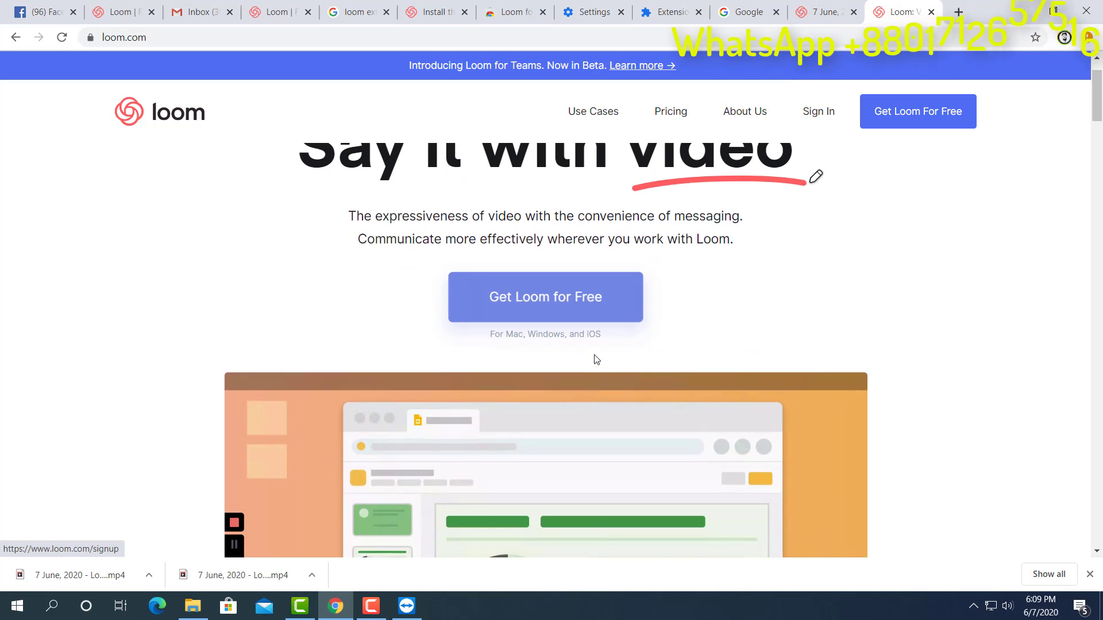
click(584, 299)
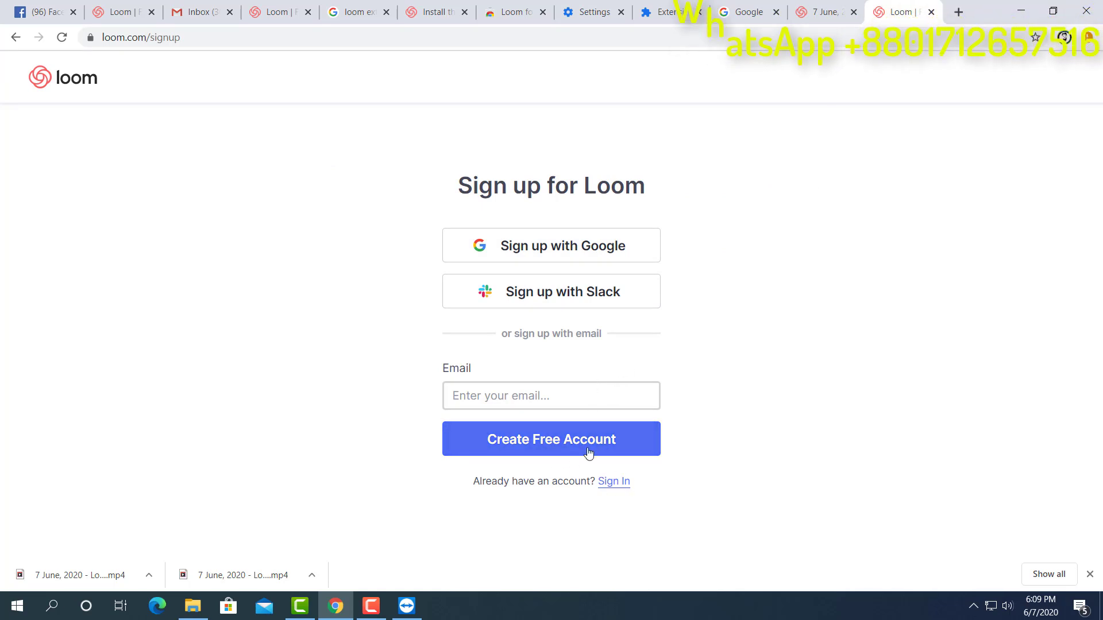
click(529, 452)
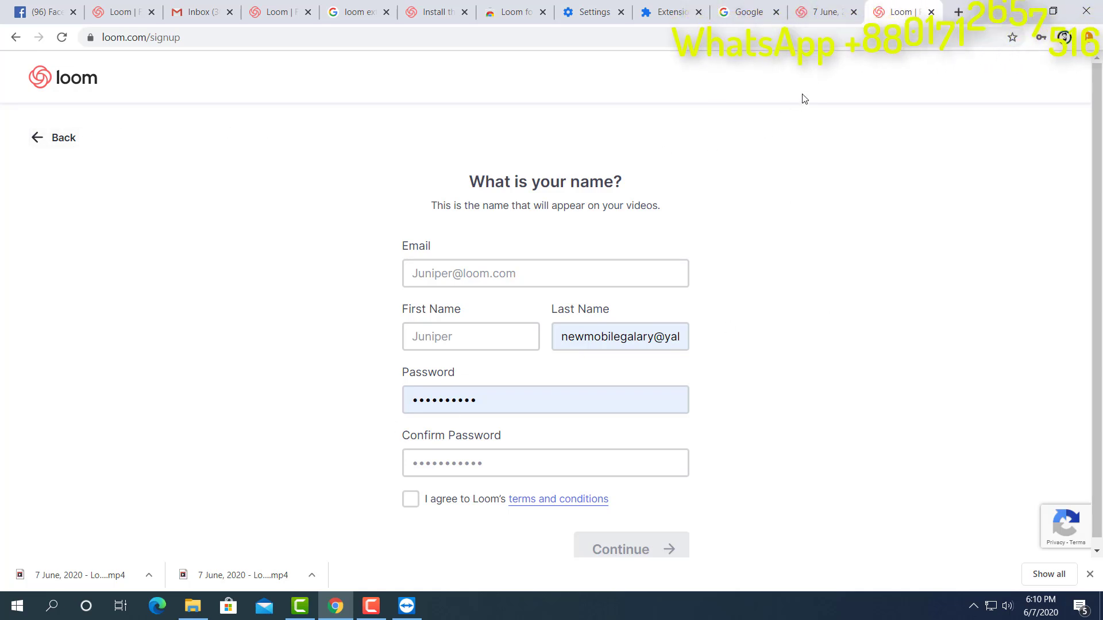
click(55, 140)
Minimize the browser and launch the Loom desktop application from the Windows desktop.
click(1019, 15)
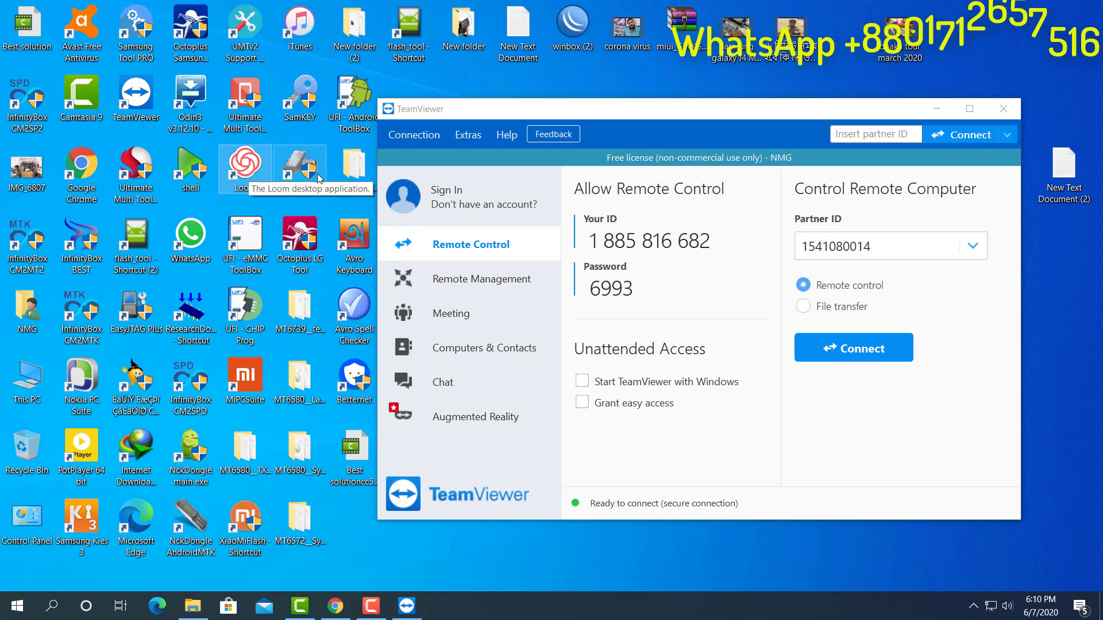
double_click(248, 173)
drag(703, 119, 667, 119)
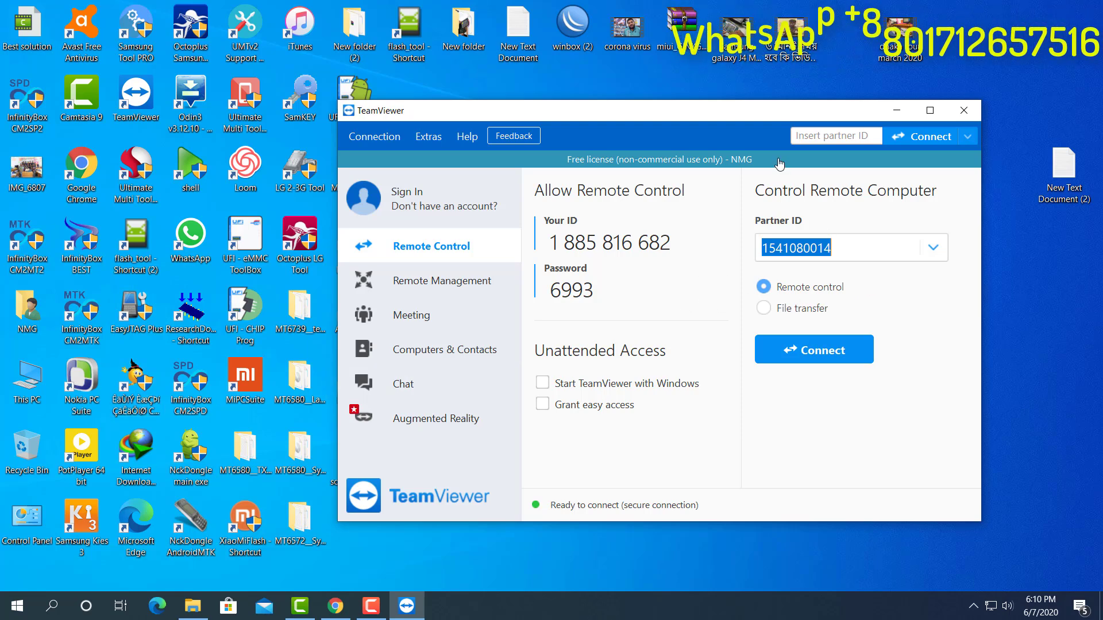
drag(762, 119, 754, 122)
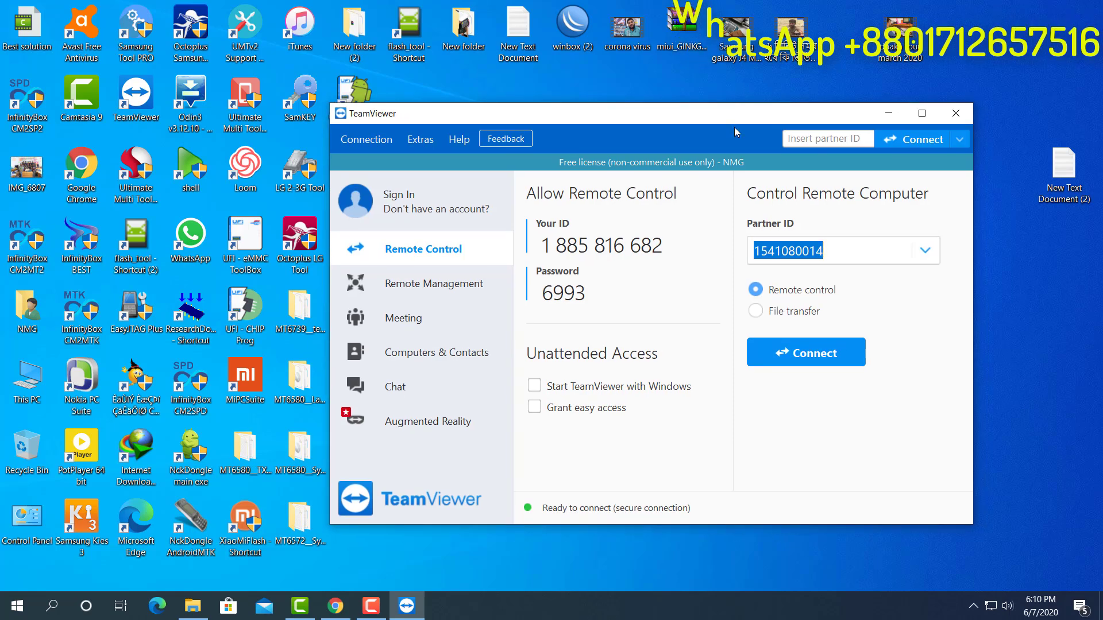